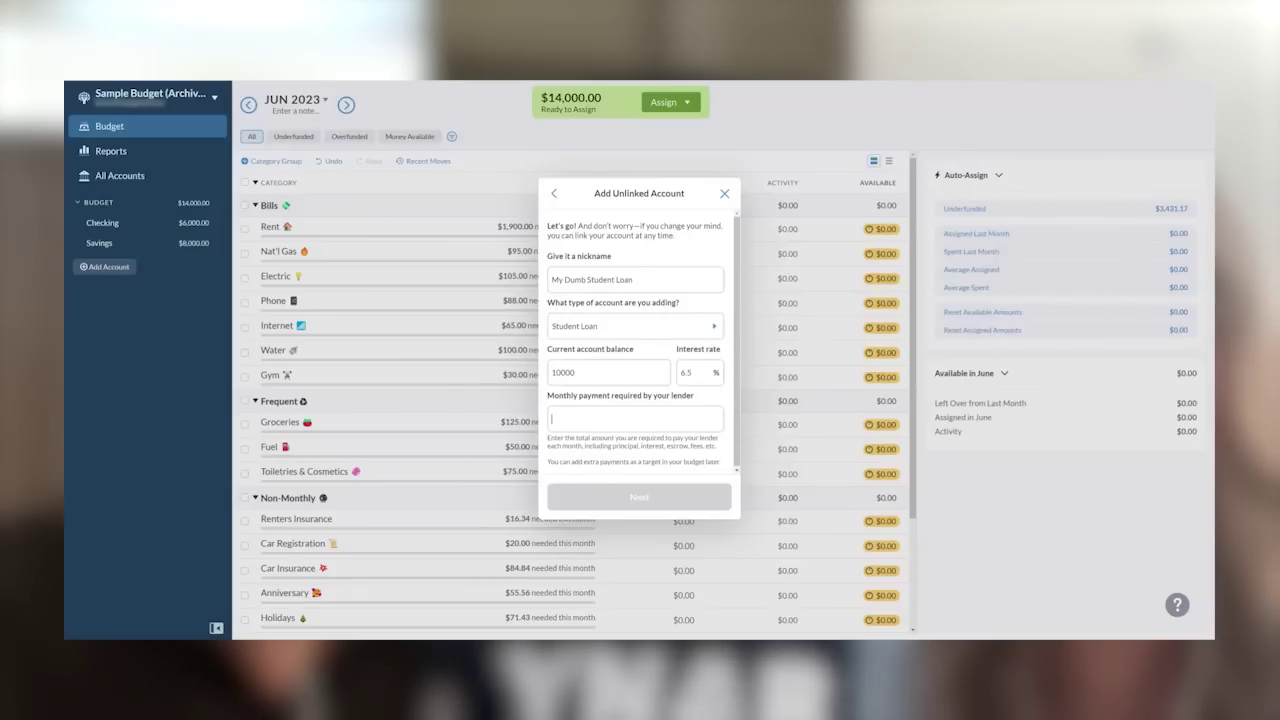
Step: Set the loan's required monthly payment to $150 and pair it with a new My Dumb Student Loan category in the Bills group
type("100")
key("Return")
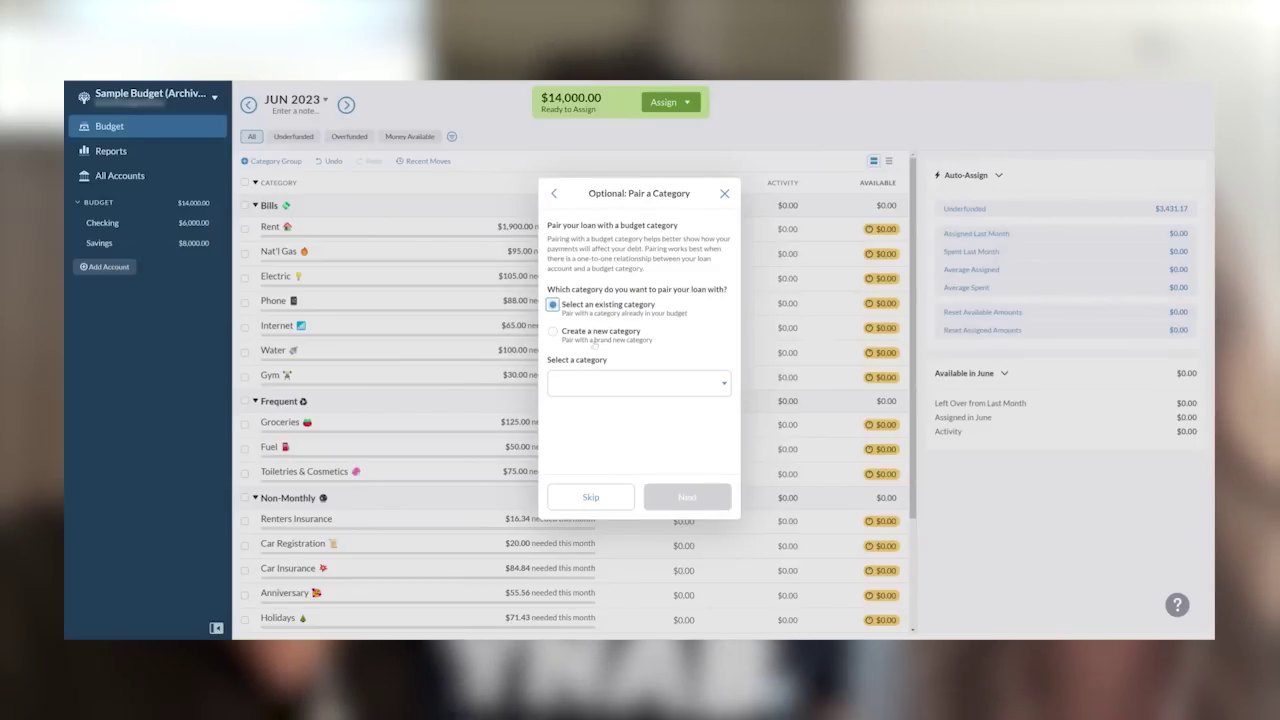
left_click(596, 336)
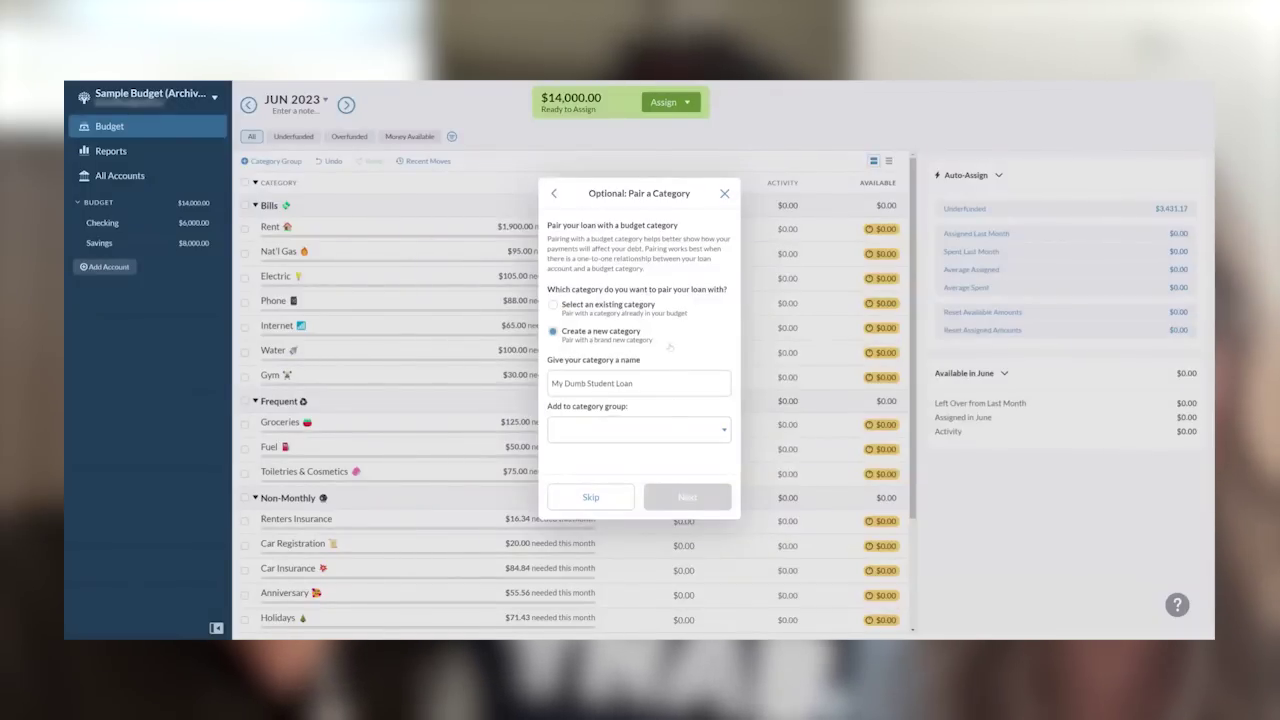
left_click(575, 429)
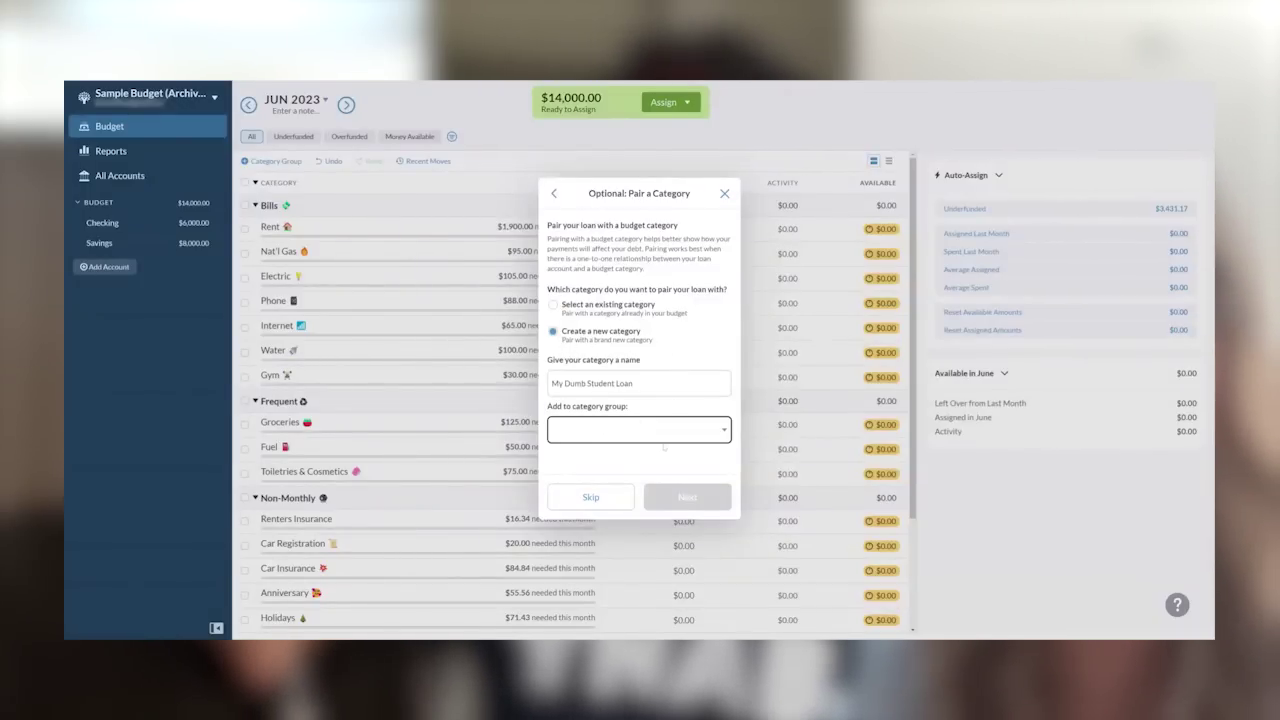
left_click(636, 383)
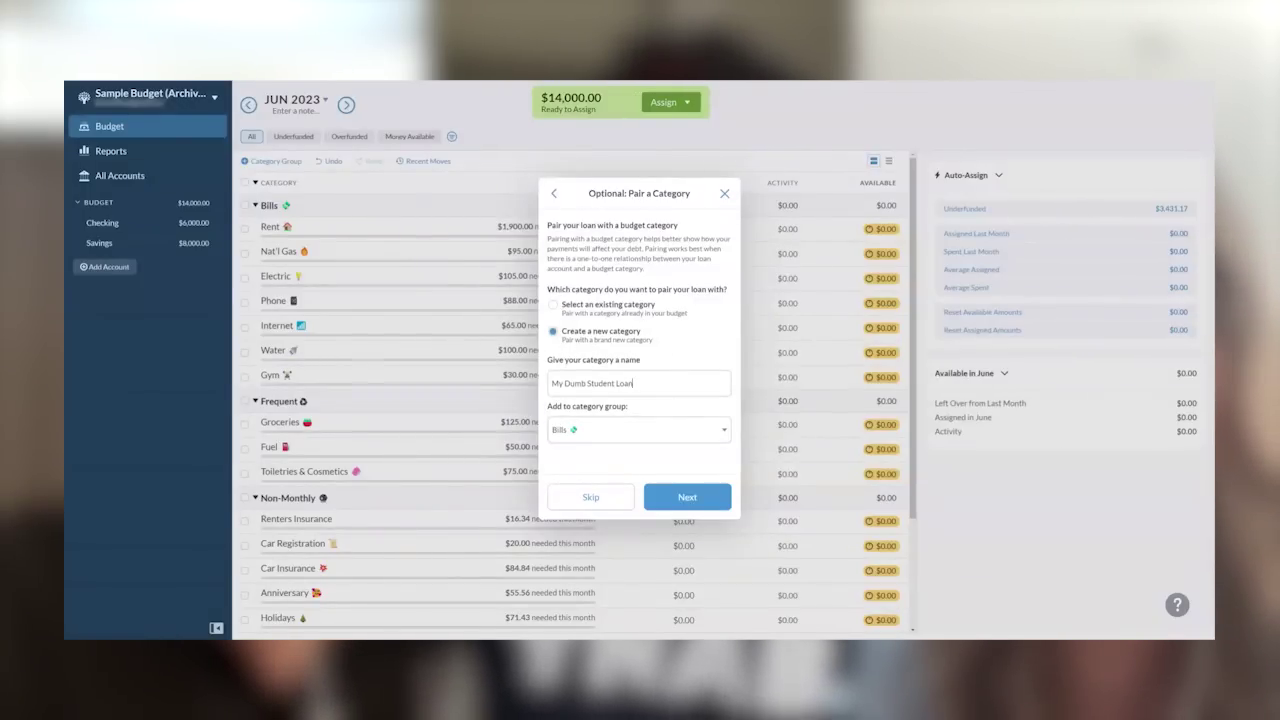
left_click(702, 498)
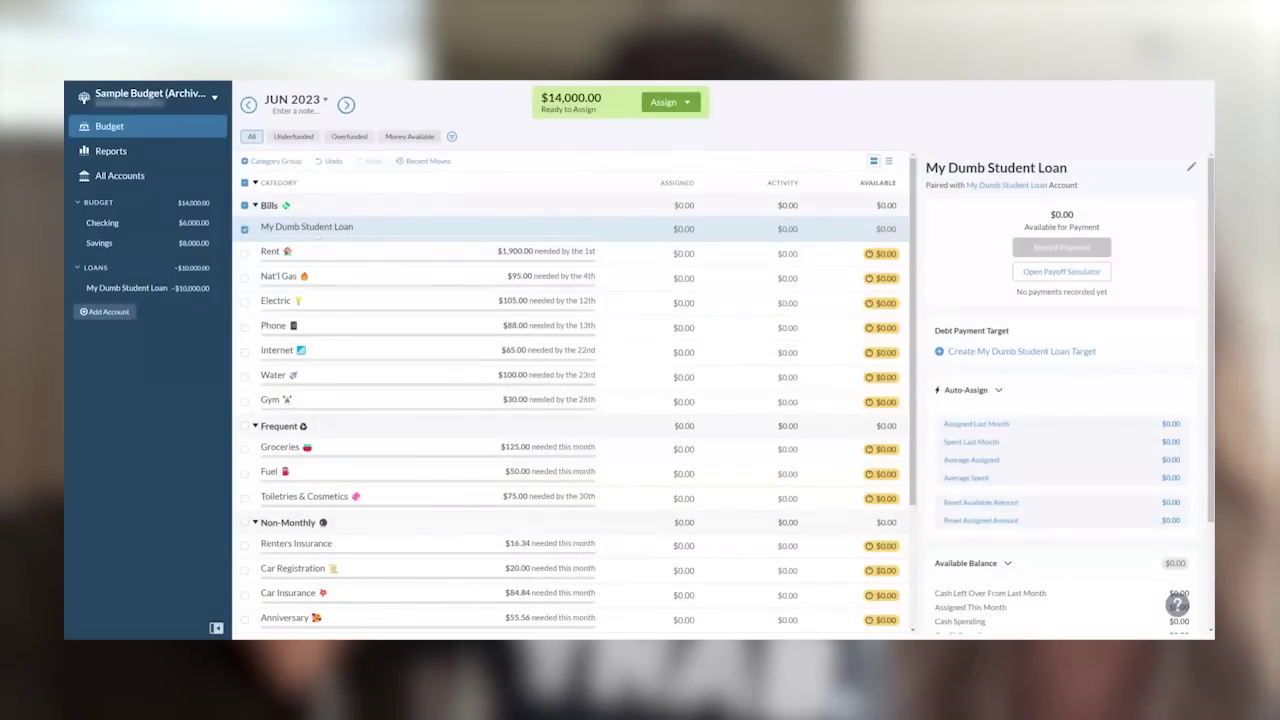
Step: Create a debt payment target for the My Dumb Student Loan category of $150 every last day of the month, reviewing its interest and principal
left_click(390, 228)
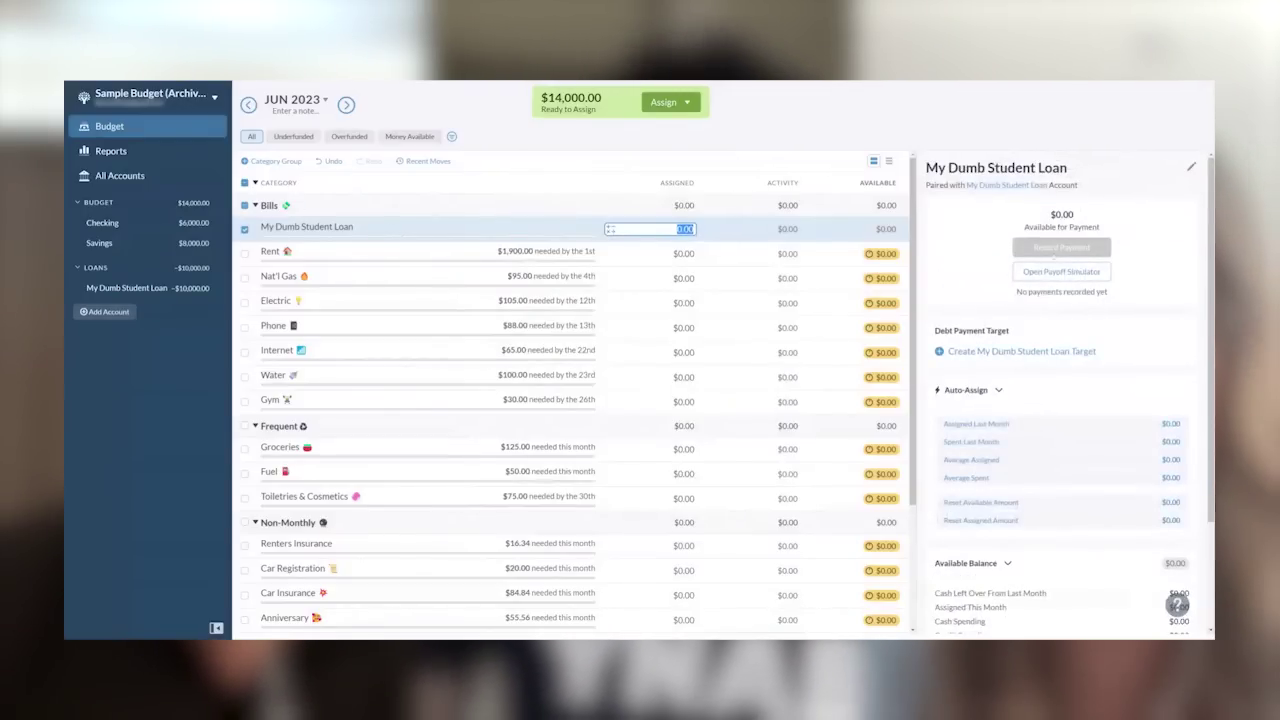
left_click(1019, 351)
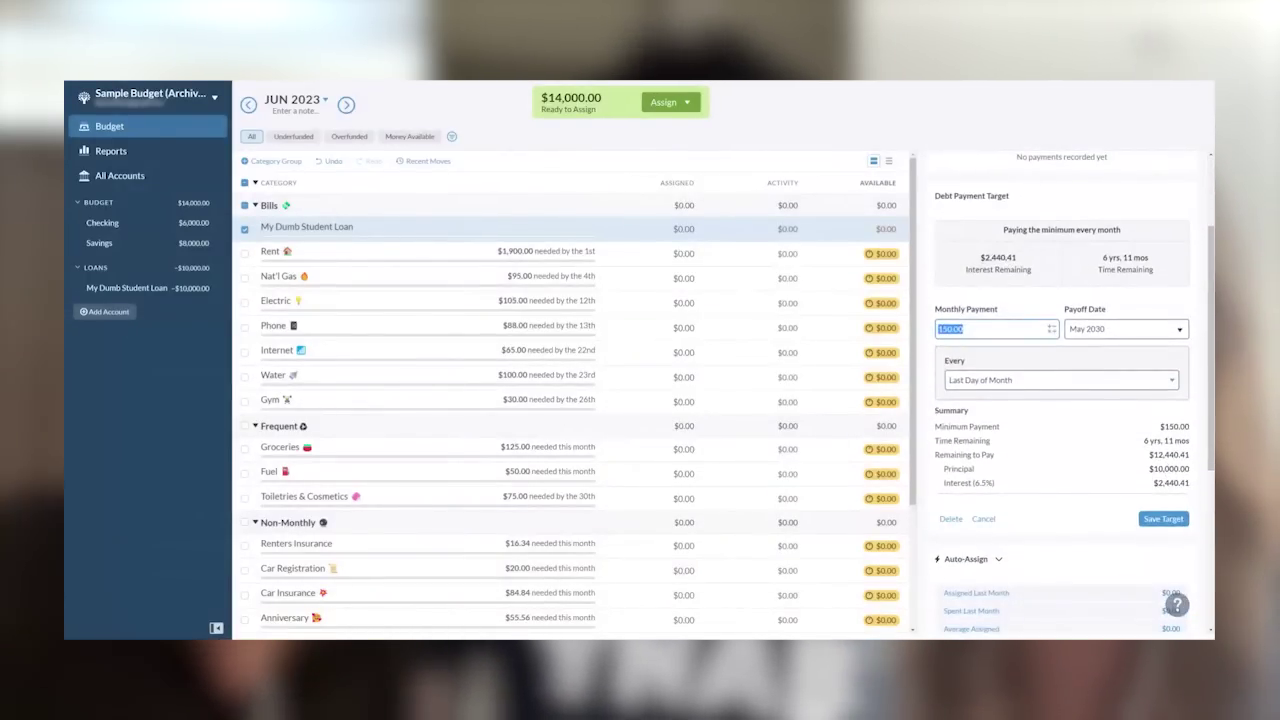
left_click_drag(984, 257, 1022, 258)
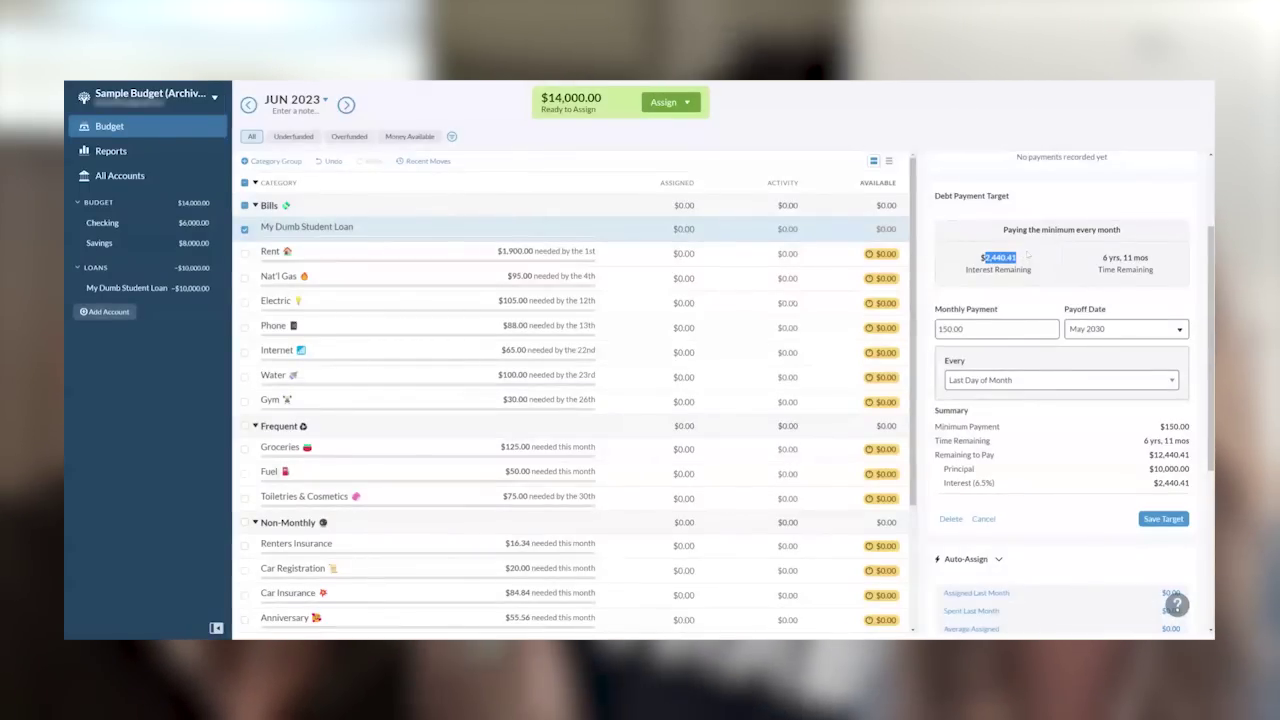
left_click(922, 409)
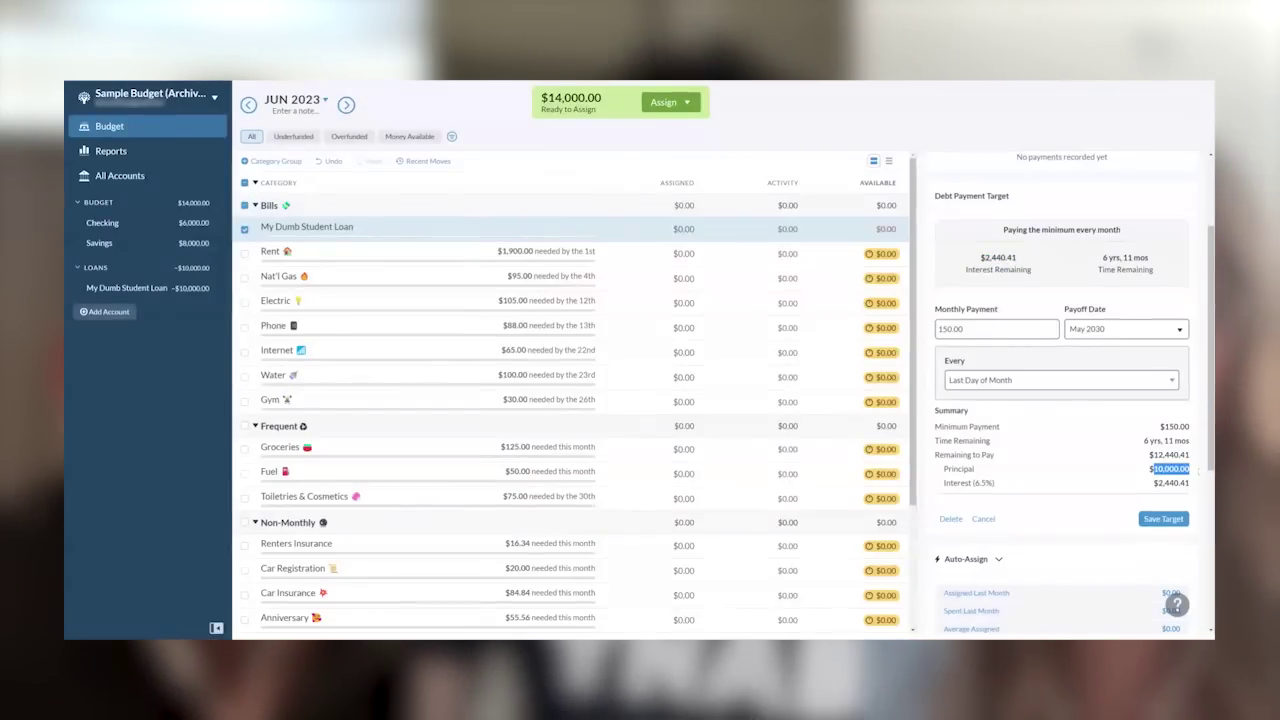
left_click(1164, 497)
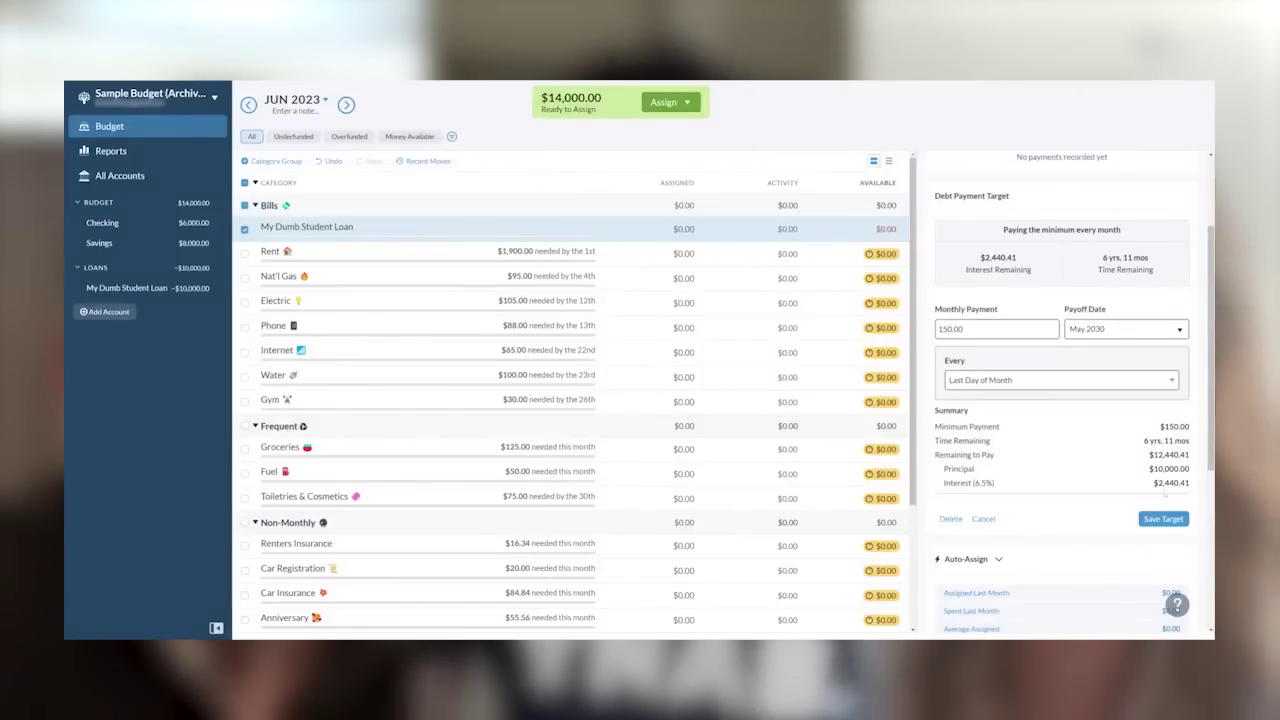
left_click_drag(1190, 484, 1155, 483)
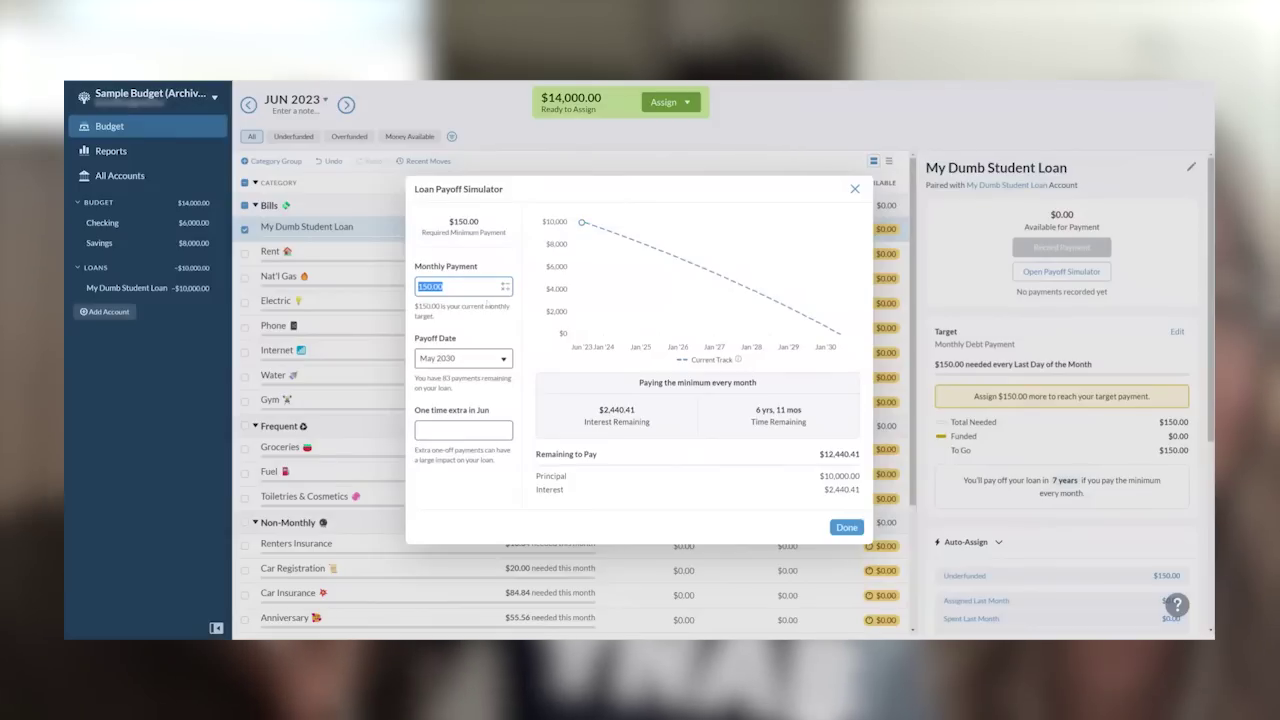
Step: Simulate the loan payoff with a $200 monthly payment and a one-time extra payment of $1,000 in June
type("200.00")
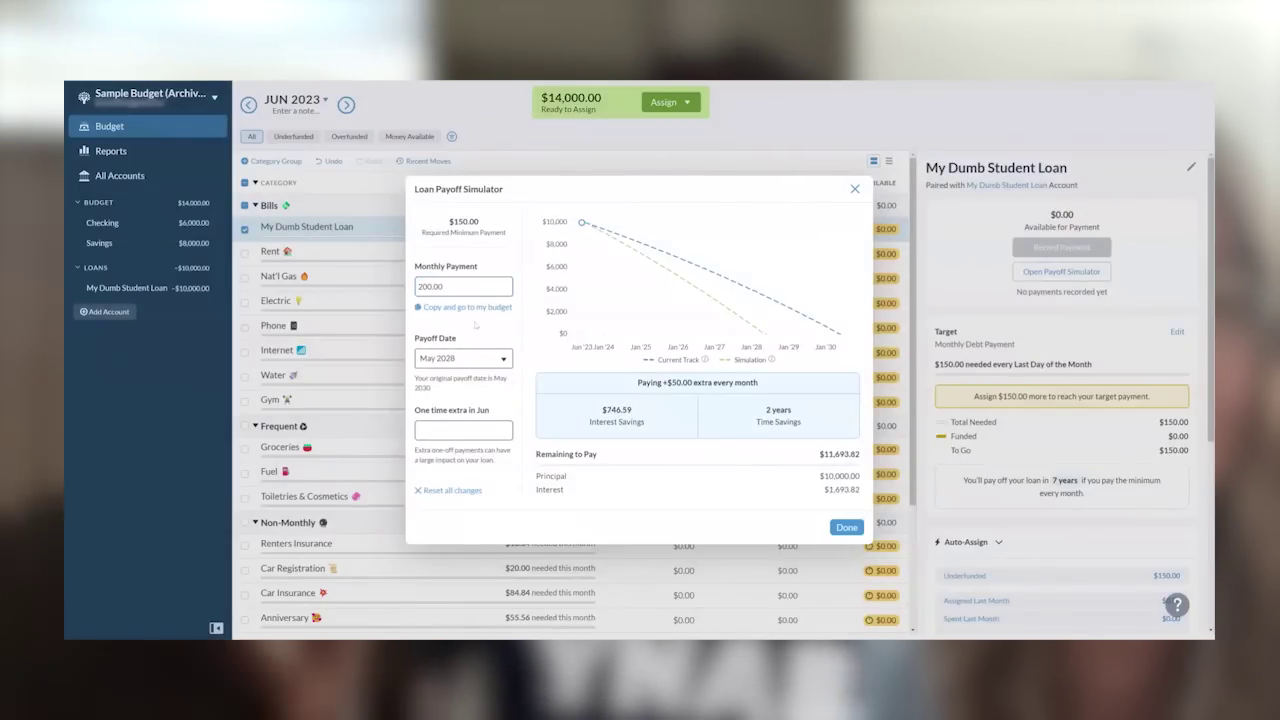
mouse_move(592, 228)
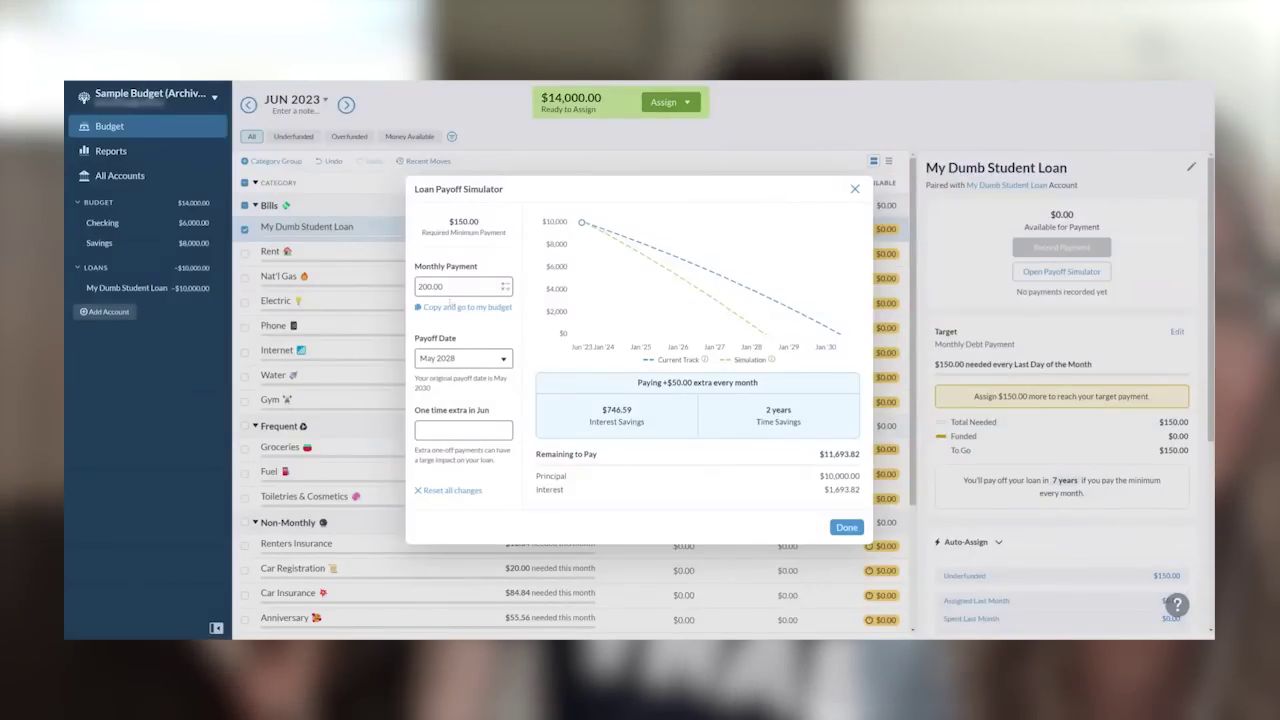
left_click(463, 430)
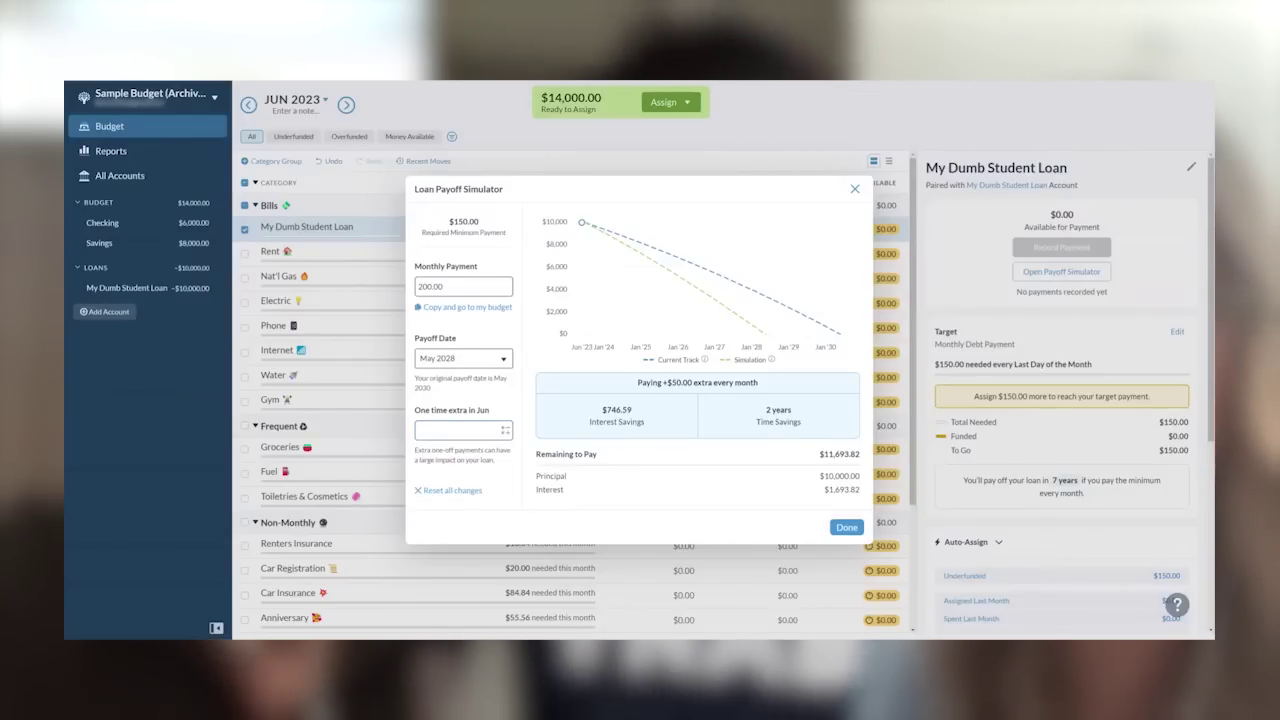
type("1000")
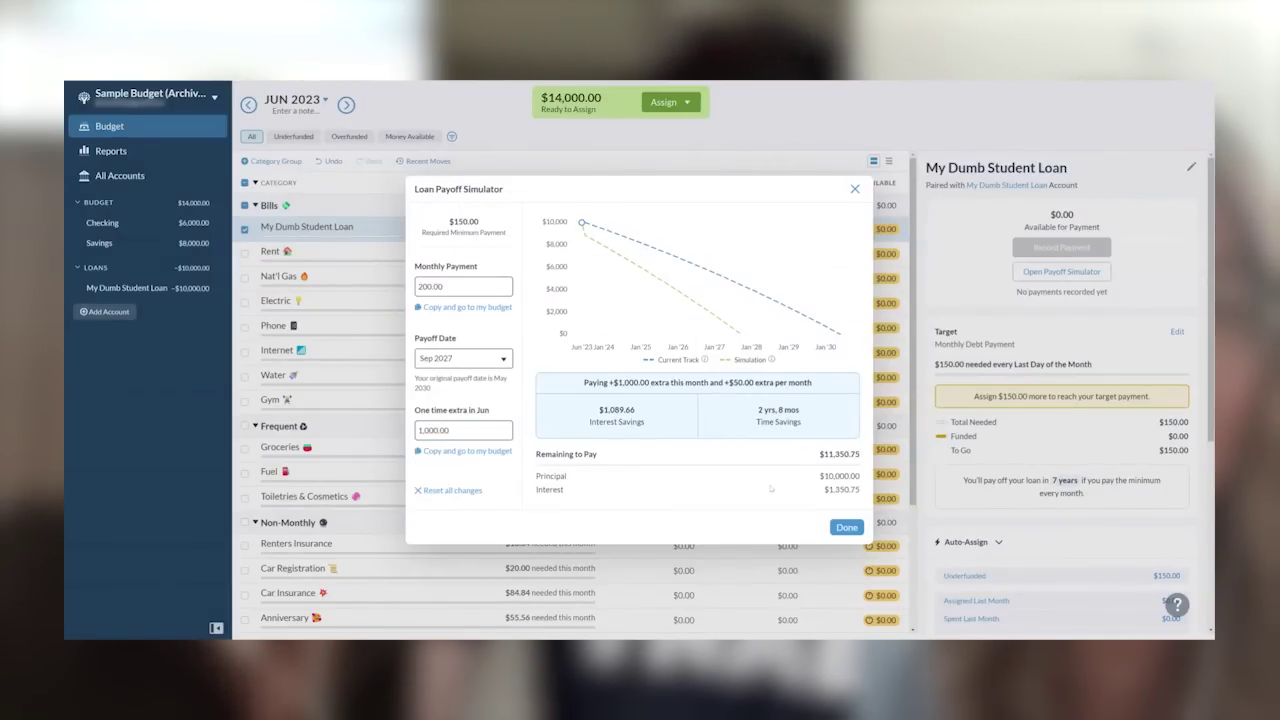
Step: Simulate the one-time $1,000 extra with a monthly payment of $150, and clear the extra amount
left_click(462, 286)
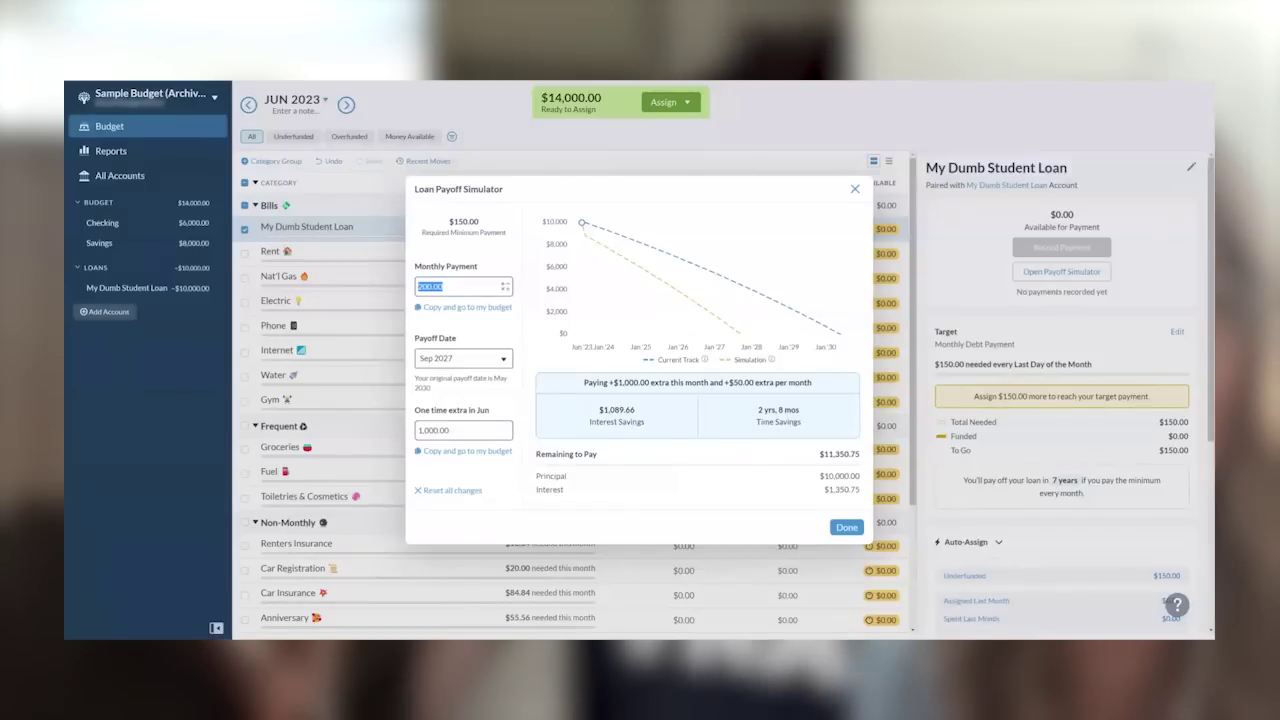
type("150")
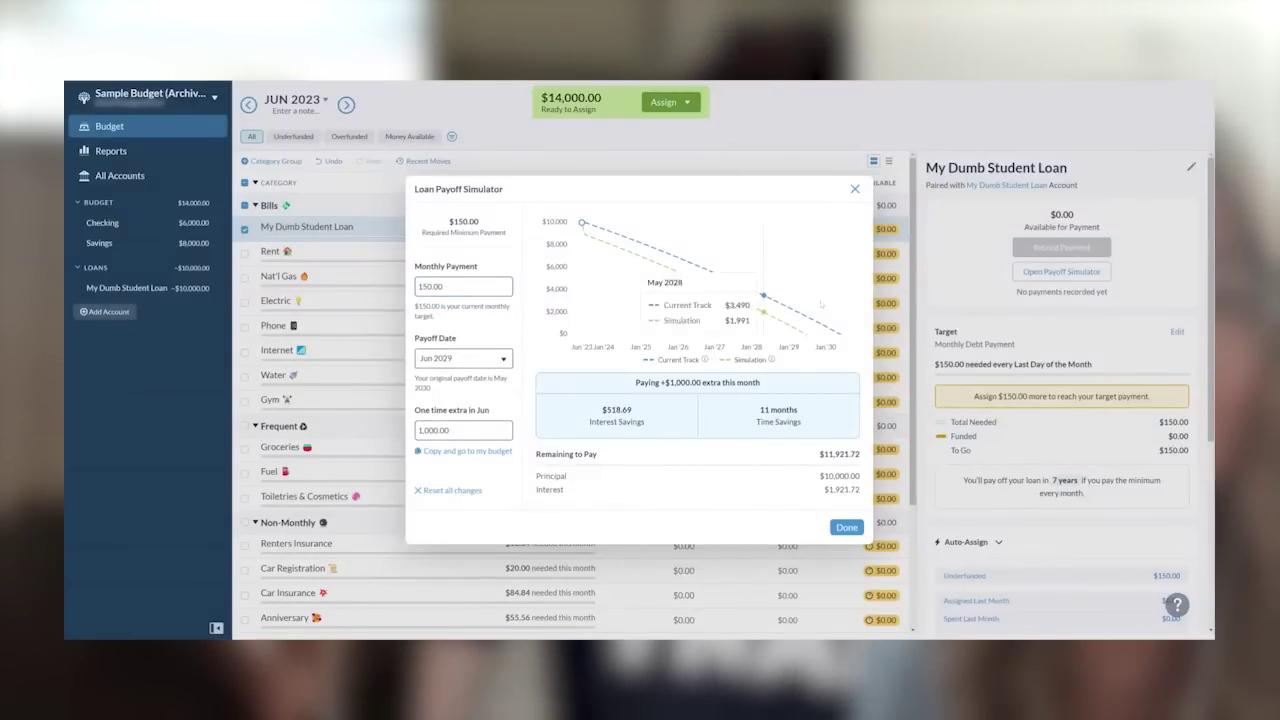
mouse_move(650, 294)
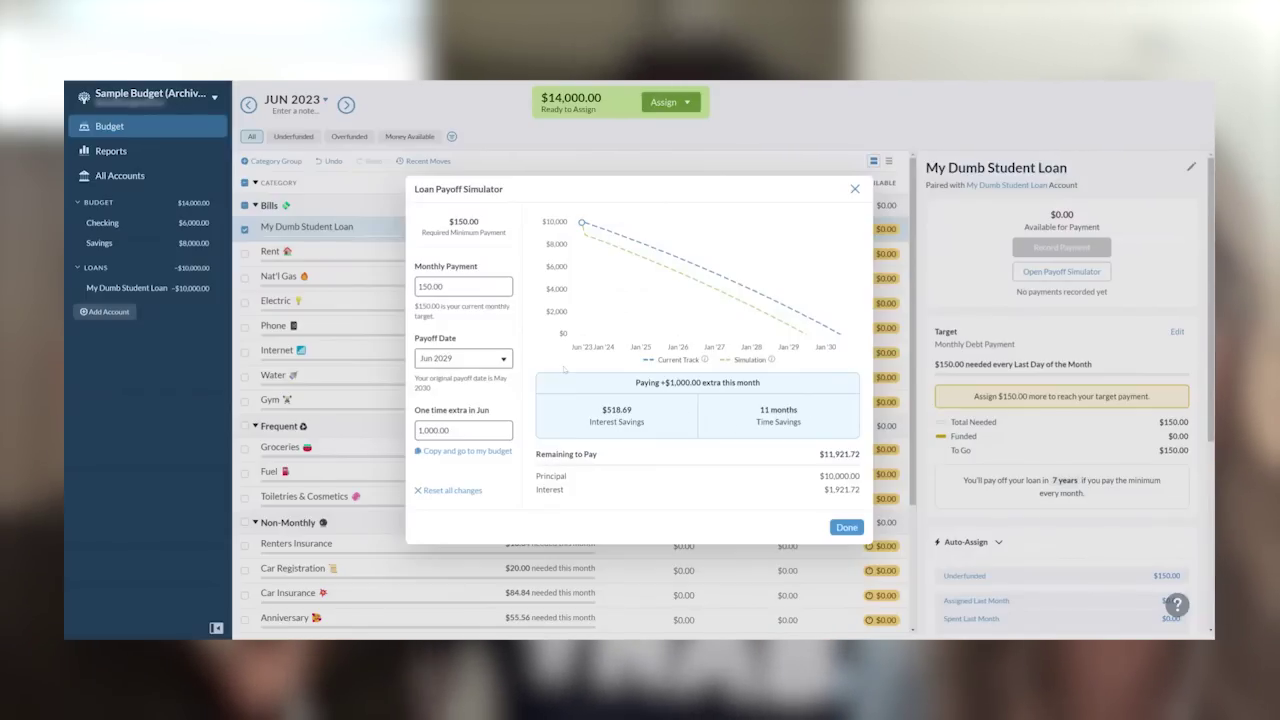
key("BackSpace")
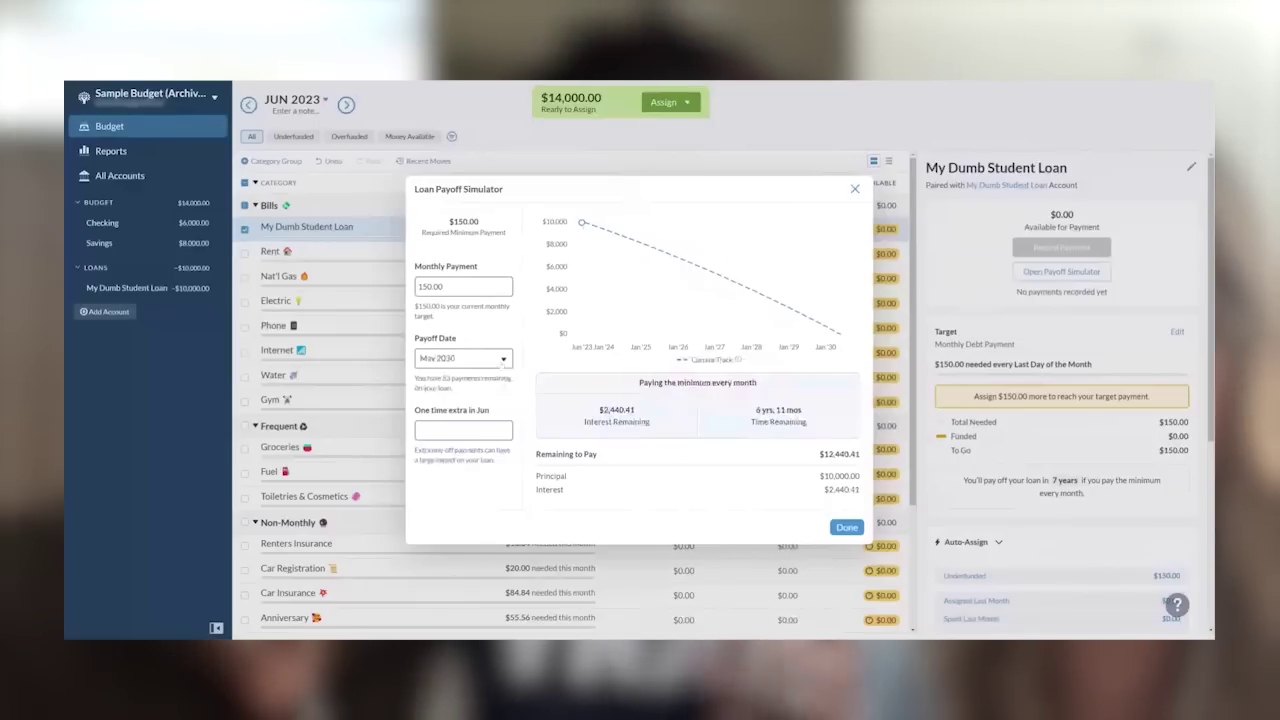
Step: Set the simulated payoff date of the loan to January 2026
left_click(463, 358)
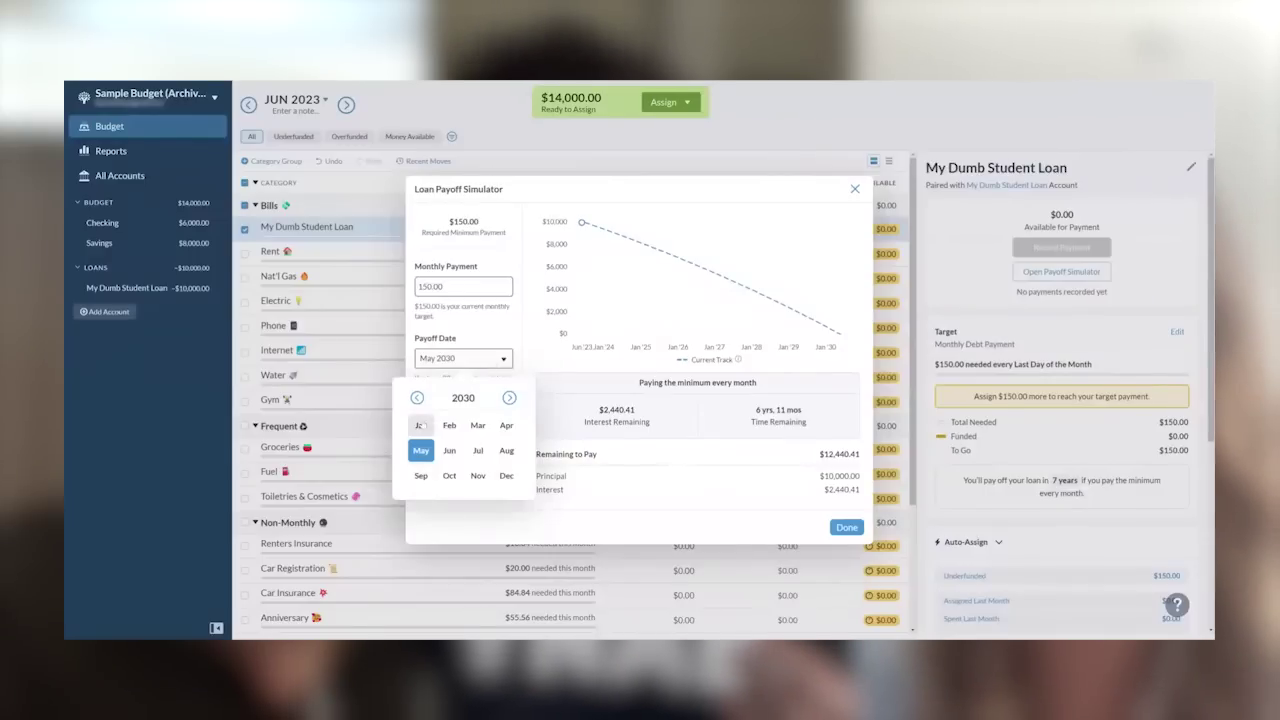
left_click(417, 397)
left_click(417, 397)
left_click(417, 397)
left_click(417, 397)
left_click(417, 397)
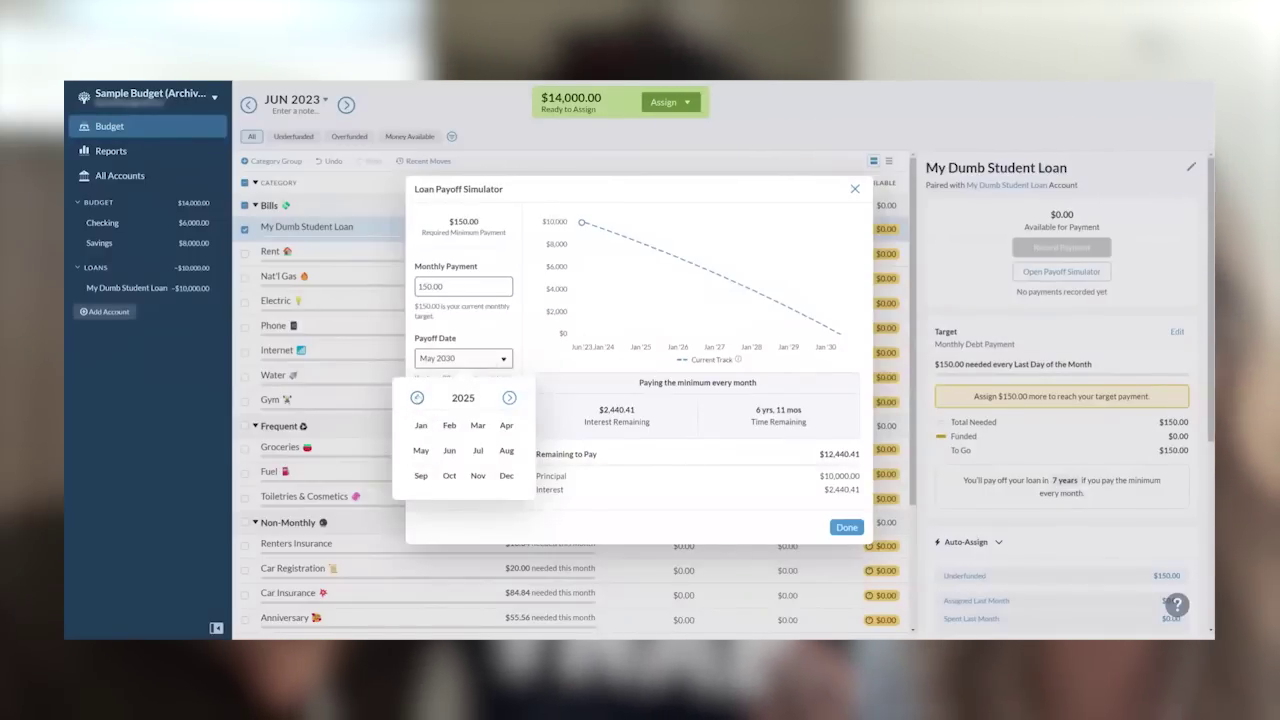
left_click(509, 397)
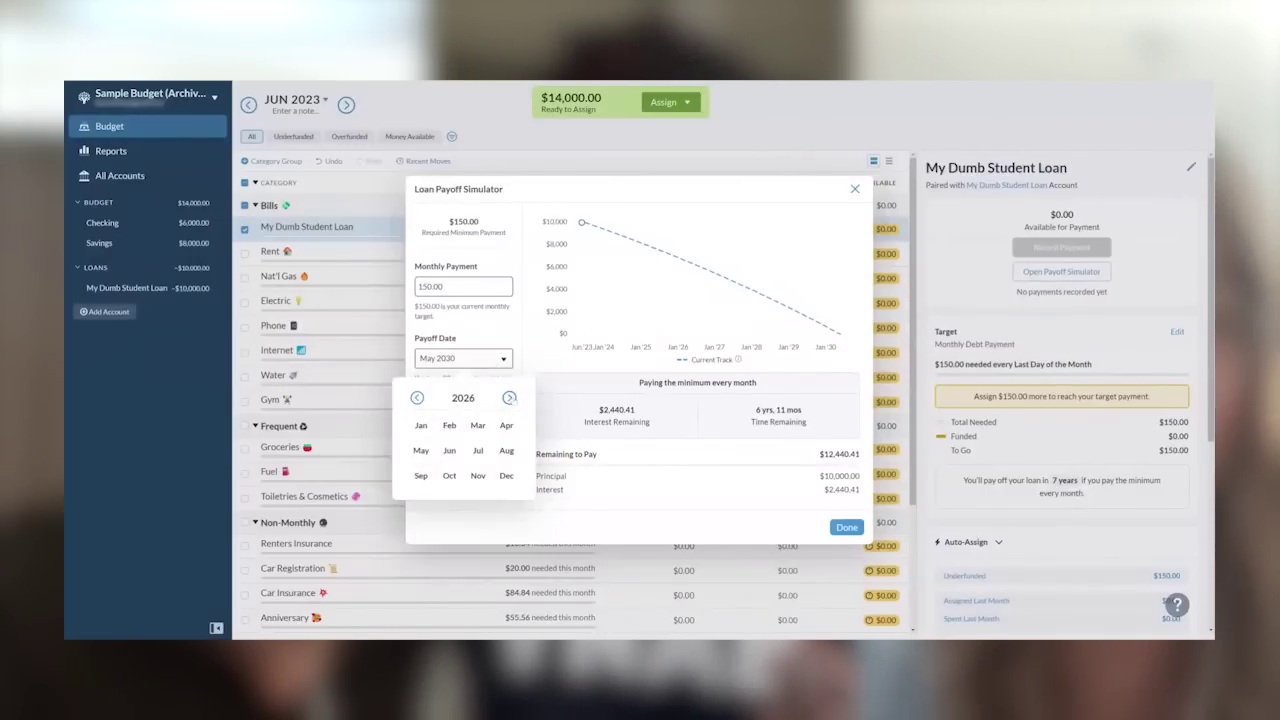
left_click(421, 425)
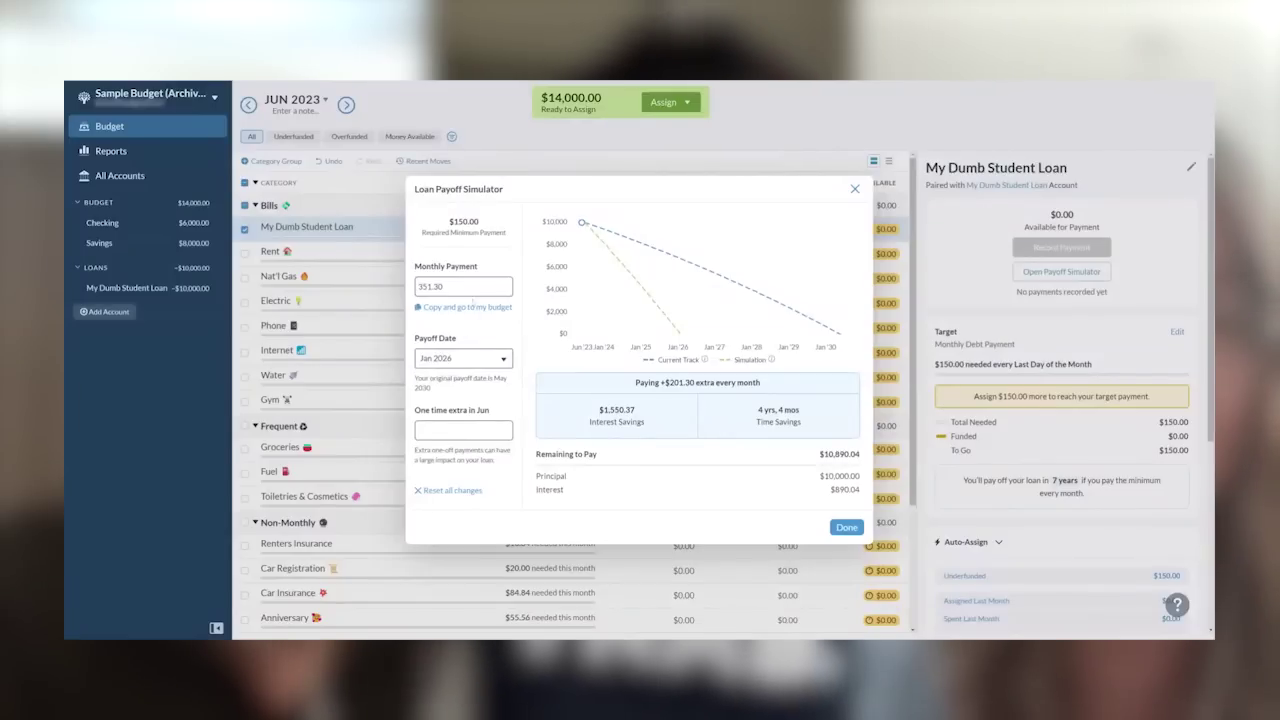
Step: Examine the monthly payment and time savings that the simulator gives for the January 2026 payoff
left_click(455, 286)
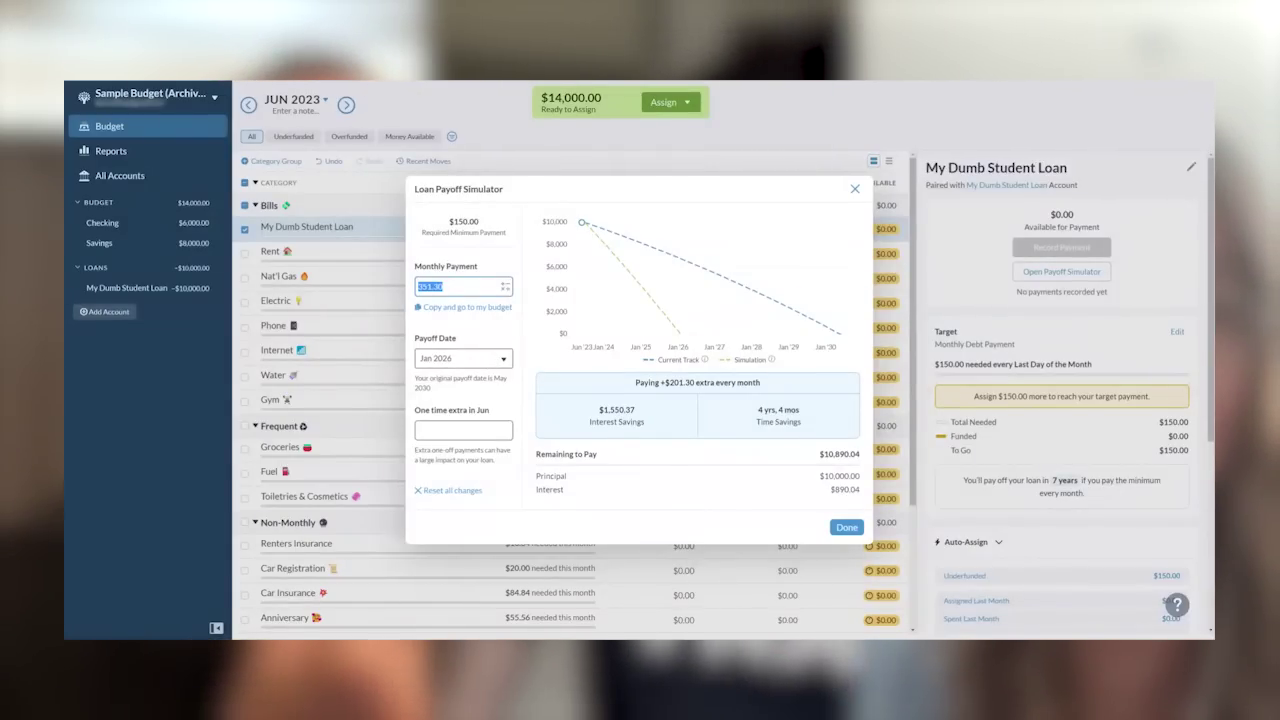
left_click(700, 455)
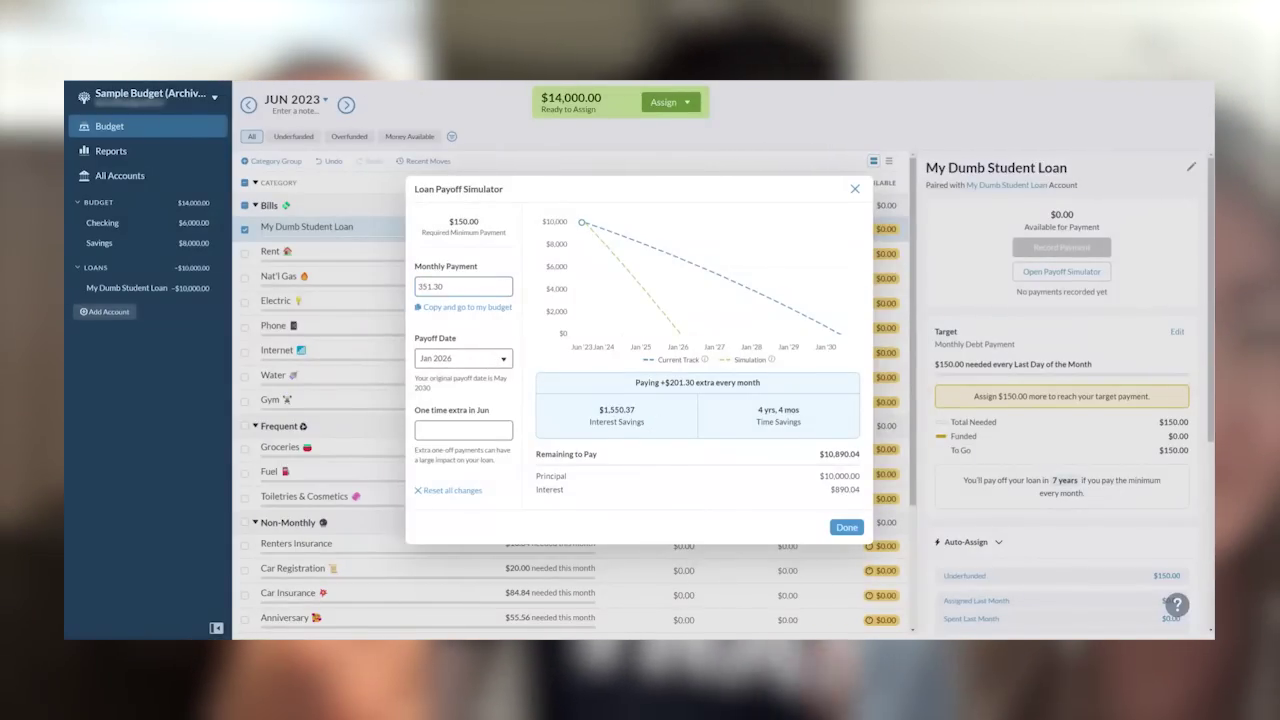
double_click(791, 410)
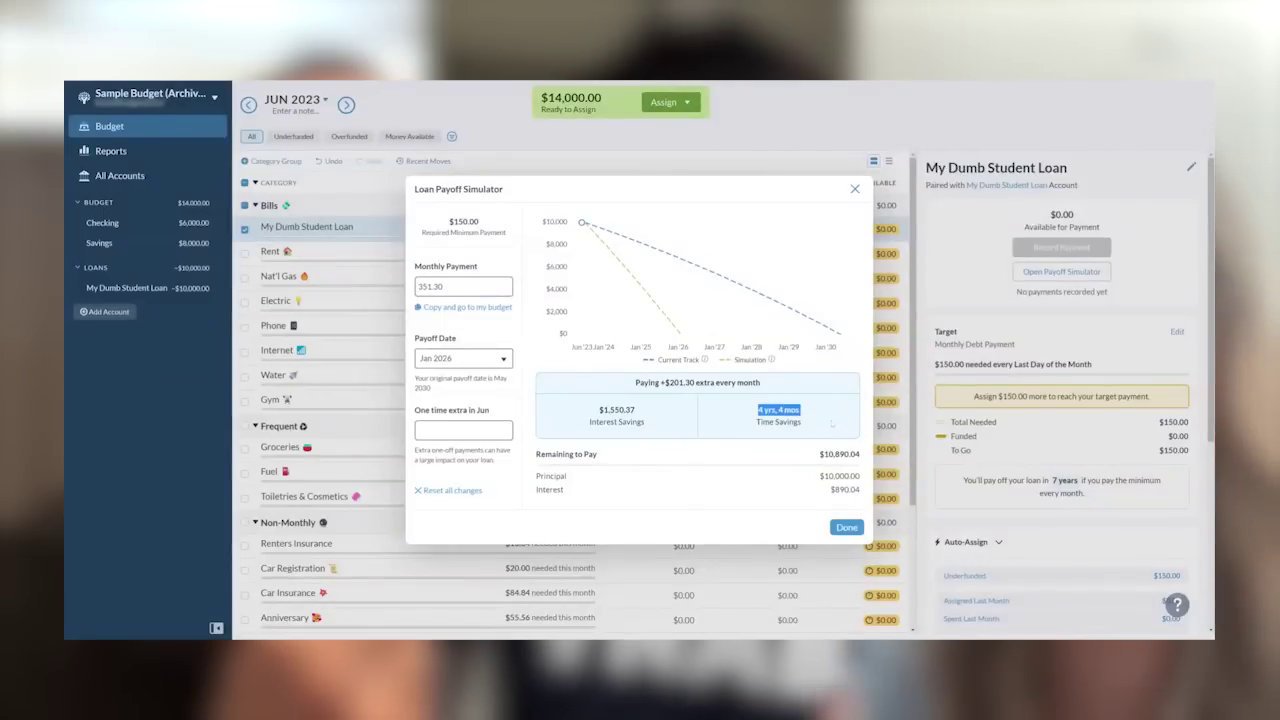
left_click(814, 430)
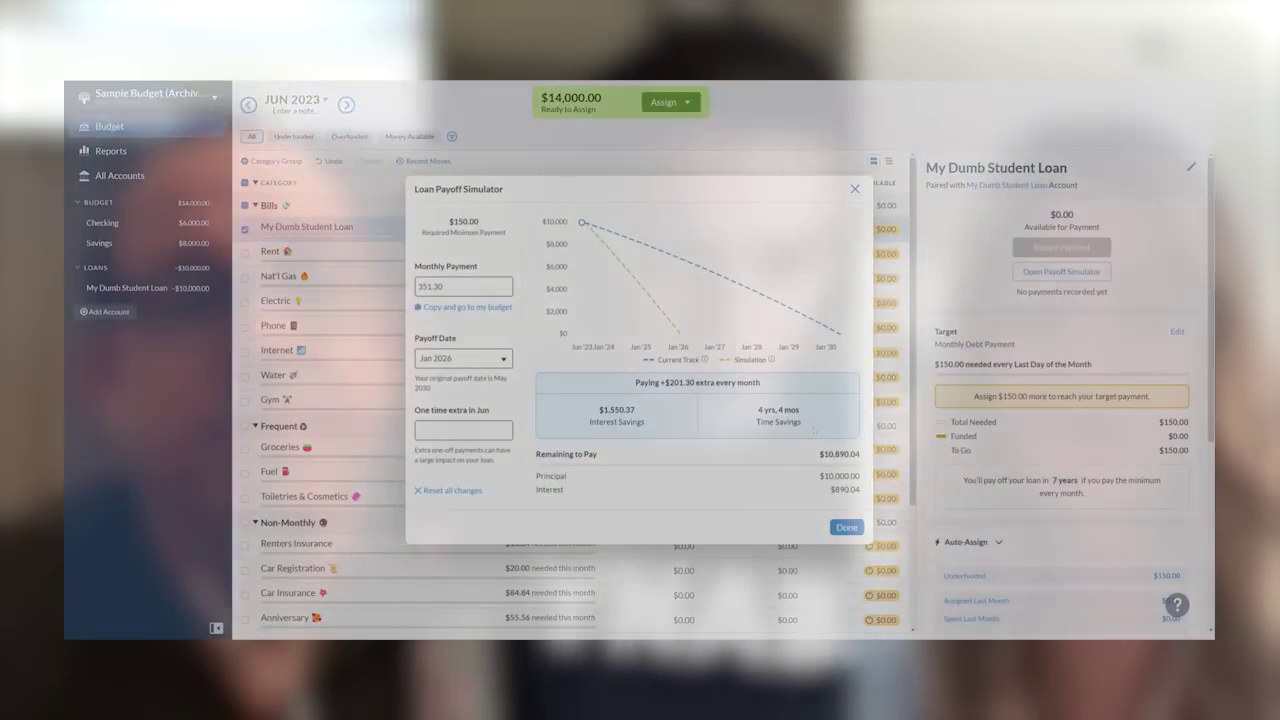